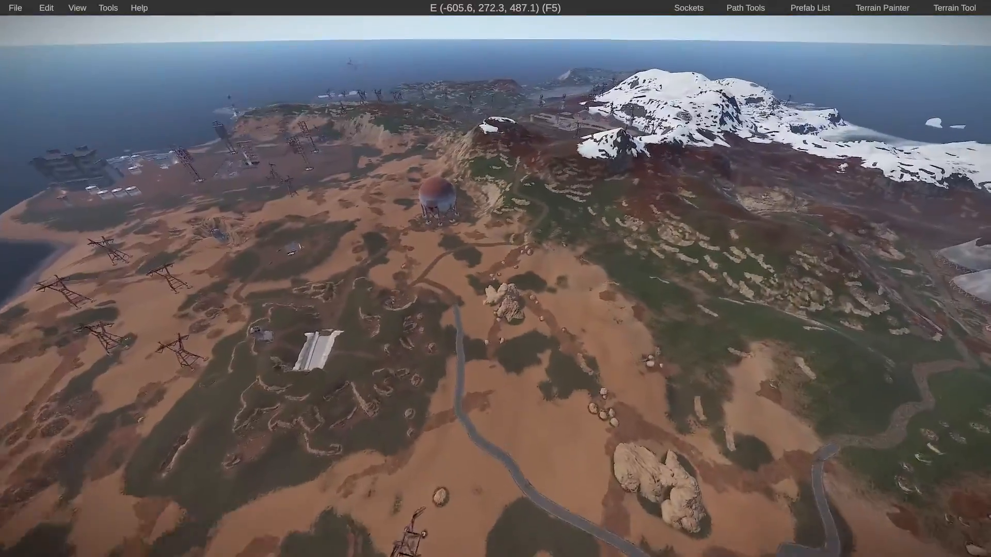
- Open the Prefab Brush for use on the sandy hillside beyond the large rocks
key(w)
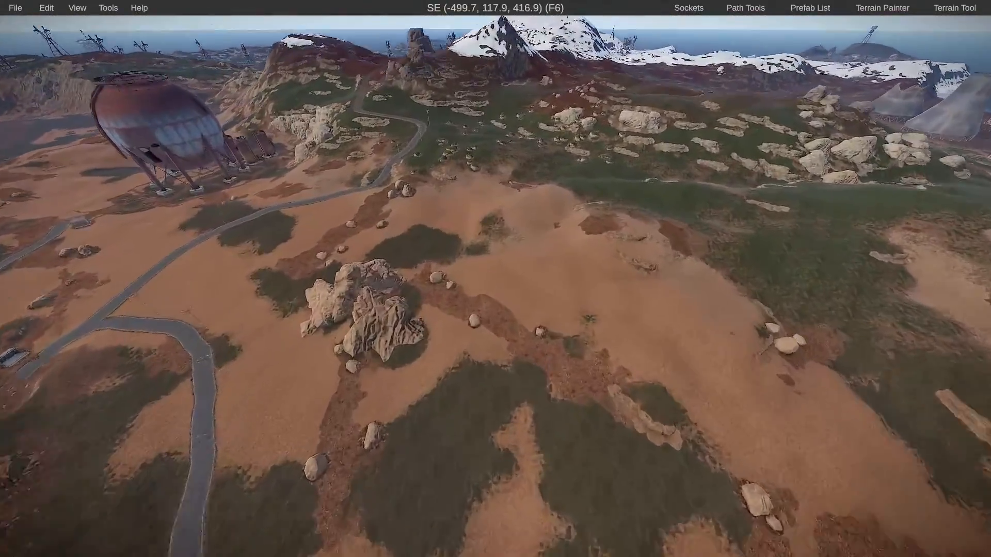
key(w)
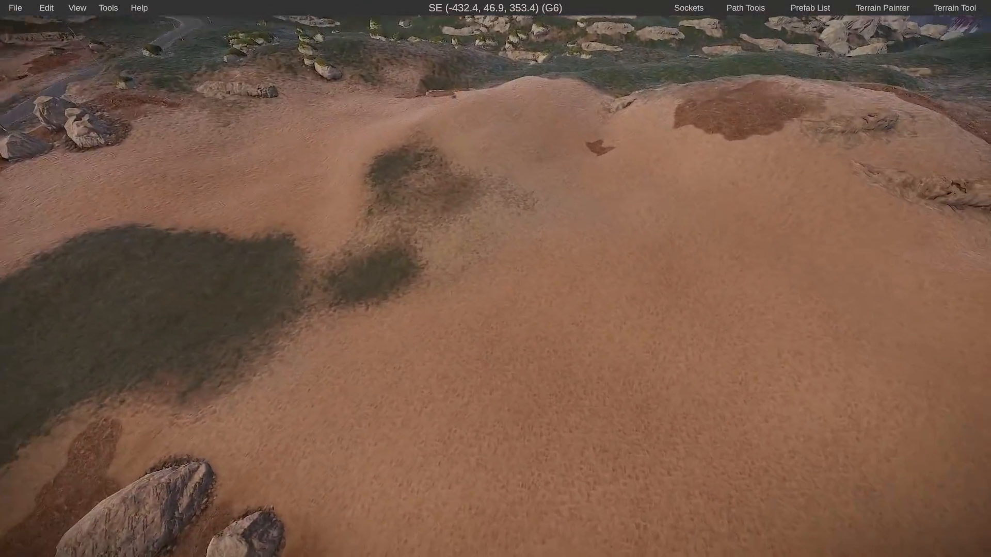
click(806, 7)
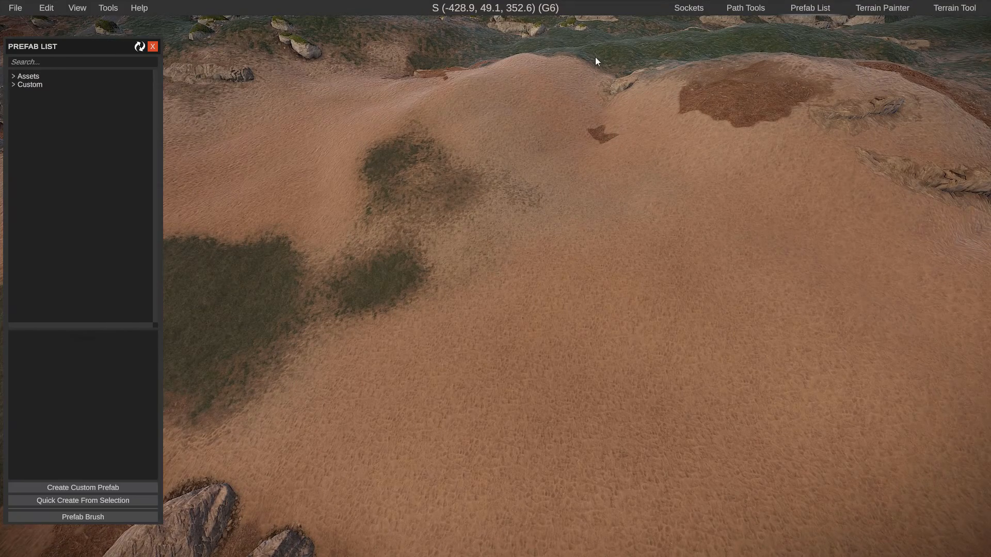
drag(86, 54, 207, 19)
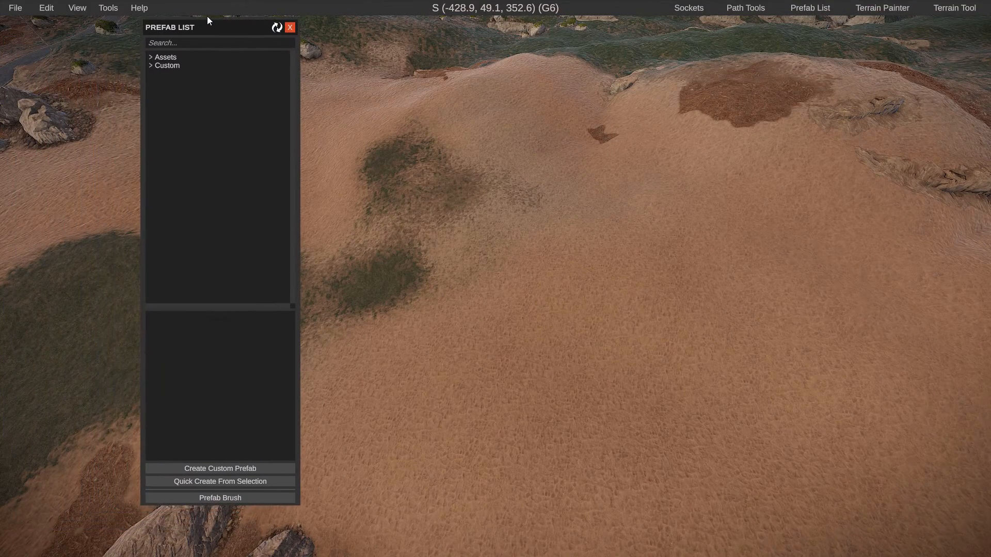
click(216, 496)
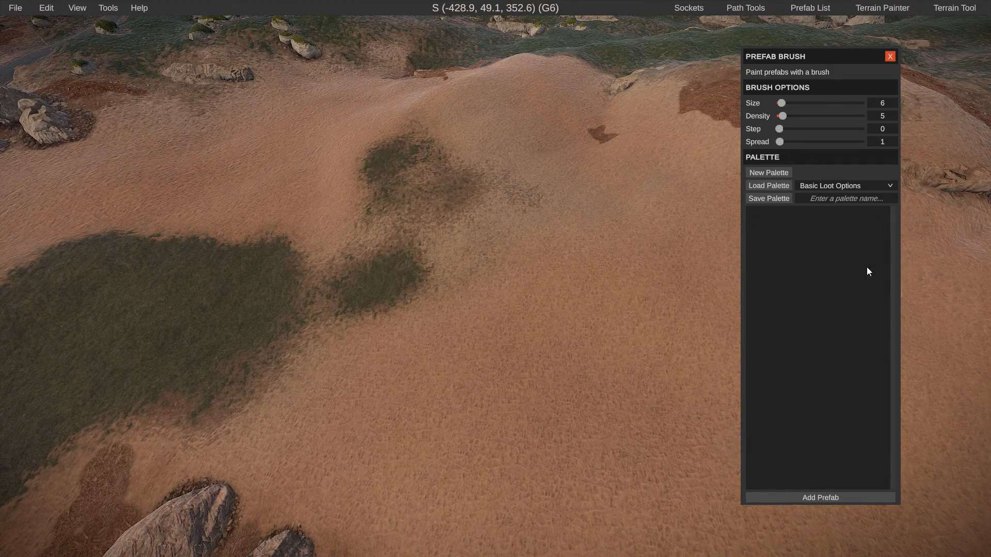
- Open the prefab selector for adding prefabs to the empty brush palette
click(891, 185)
mouse_move(894, 209)
mouse_down()
mouse_move(900, 246)
mouse_move(898, 196)
mouse_up()
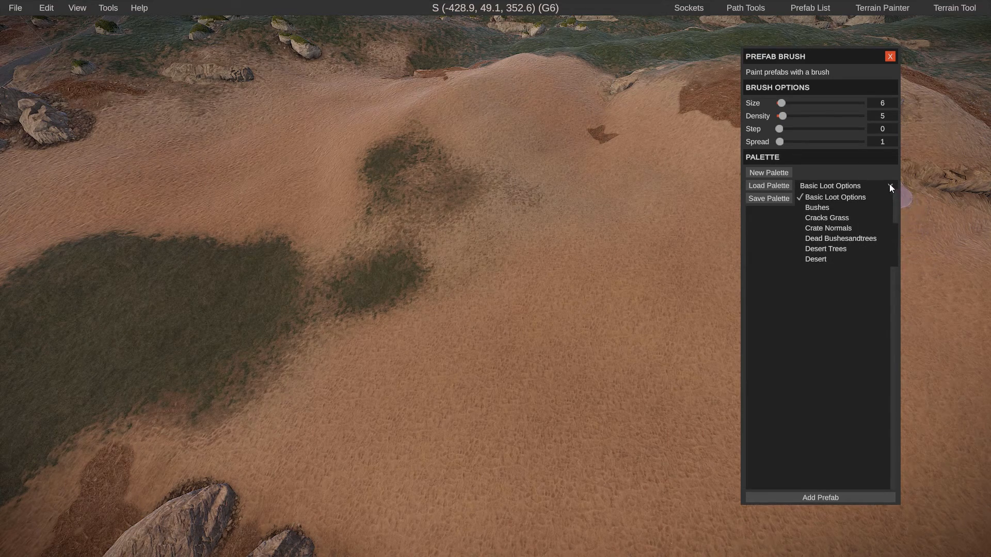
click(891, 186)
click(817, 498)
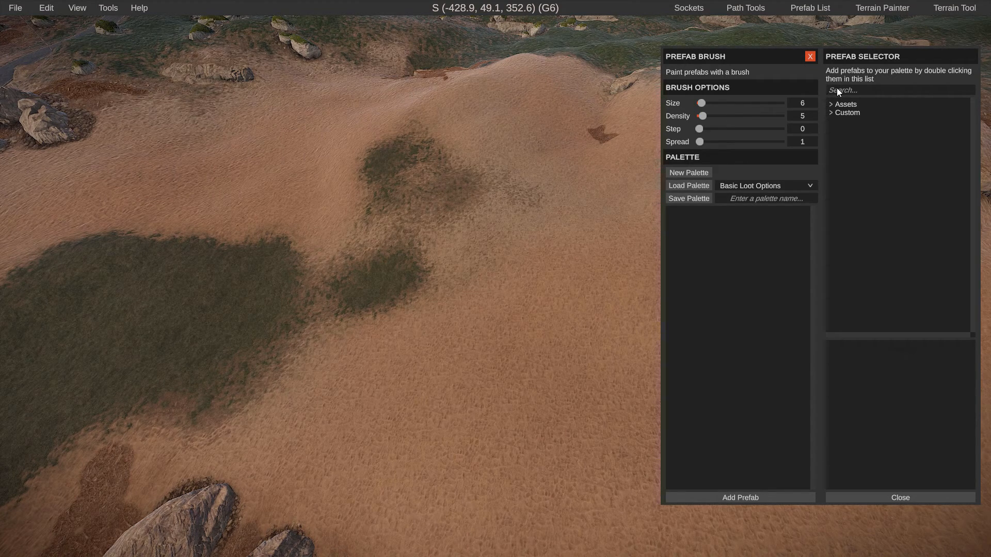
- Search the prefabs for rock and try Rock Small A, B and C in the palette
text(rock)
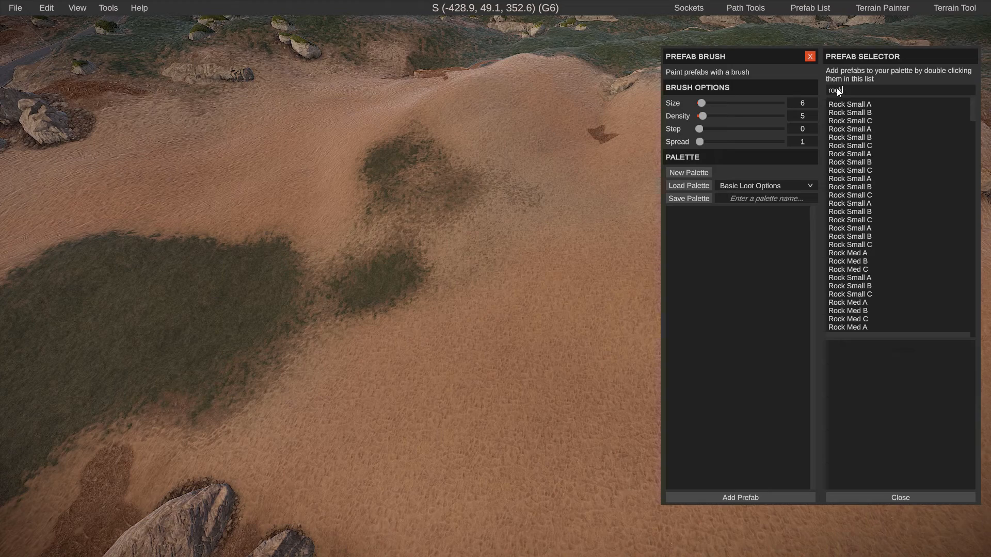
click(855, 104)
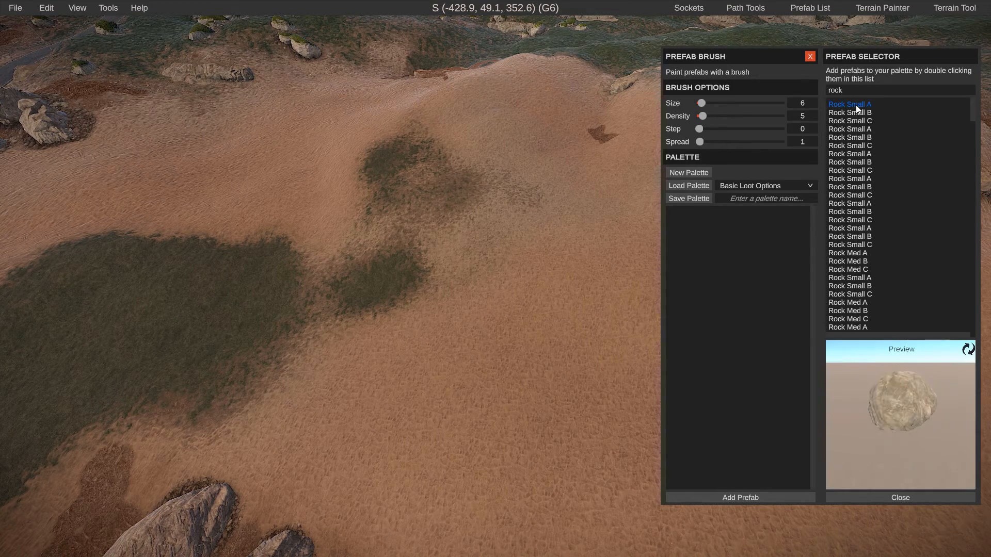
double_click(856, 104)
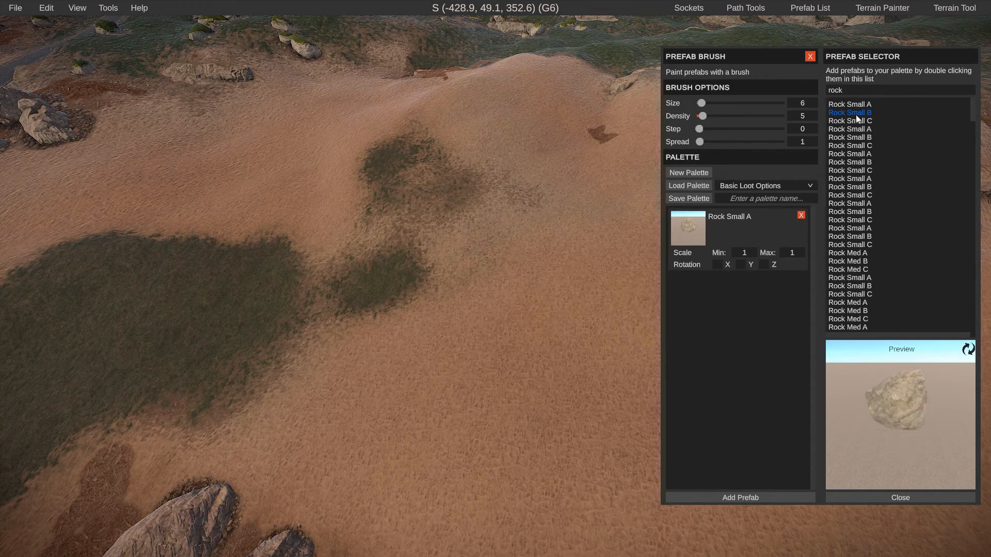
double_click(856, 113)
double_click(855, 120)
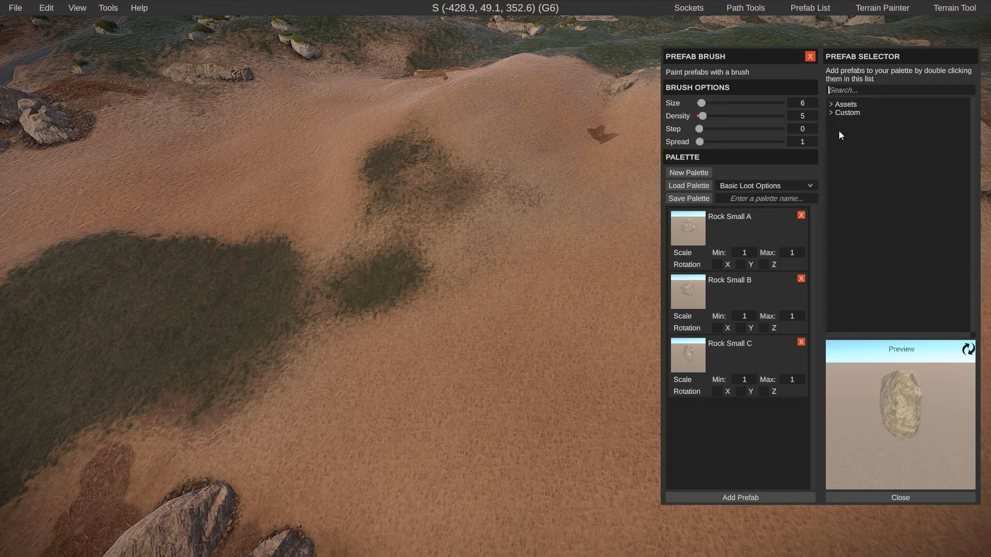
triple_click(799, 215)
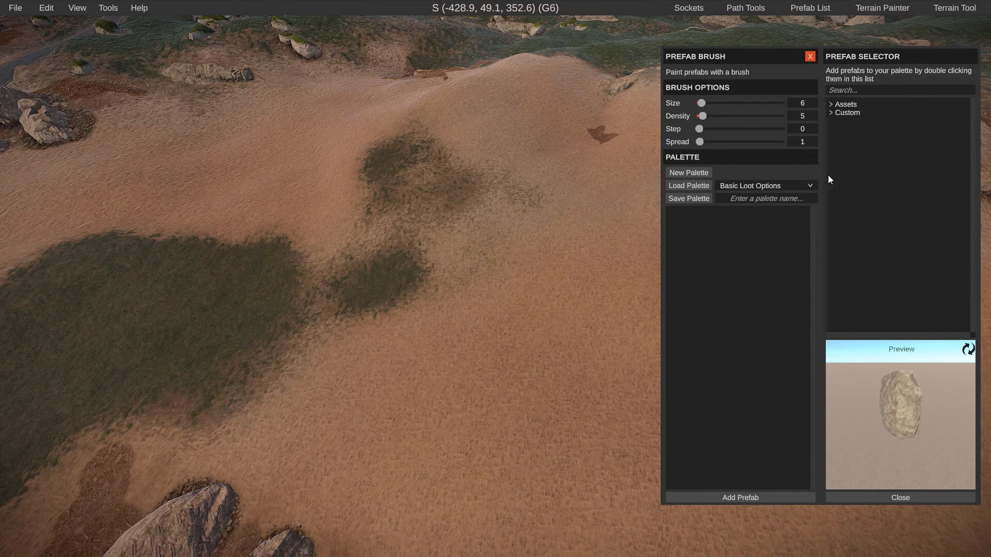
- Search the prefabs for bush and add two Bush Large Dense and two Bush Large Spread variants to the palette
click(845, 90)
text(bush)
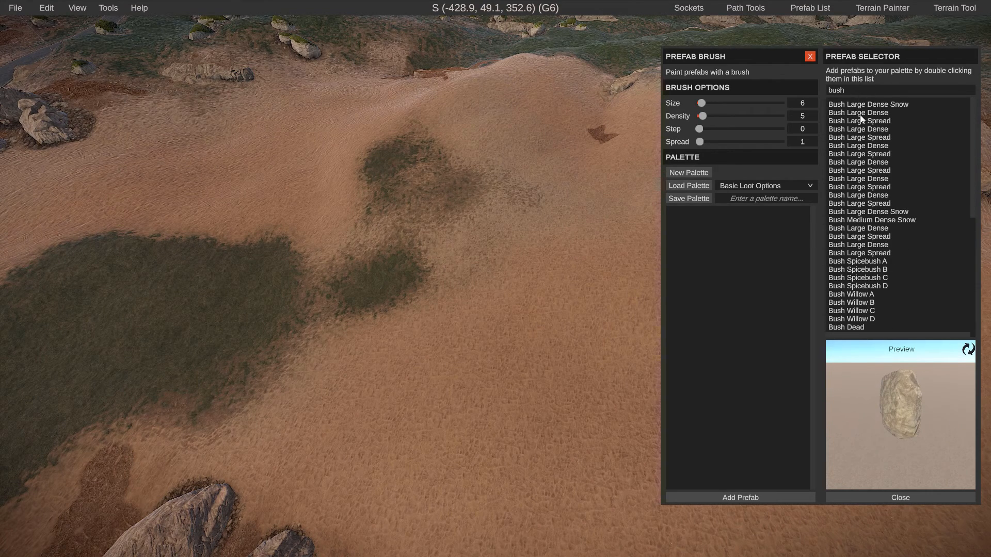
double_click(861, 114)
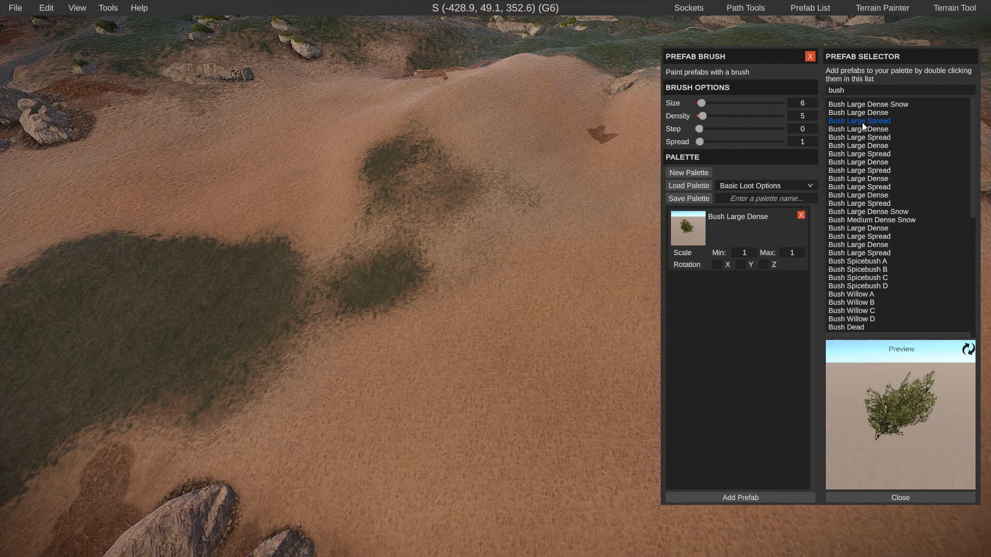
double_click(866, 121)
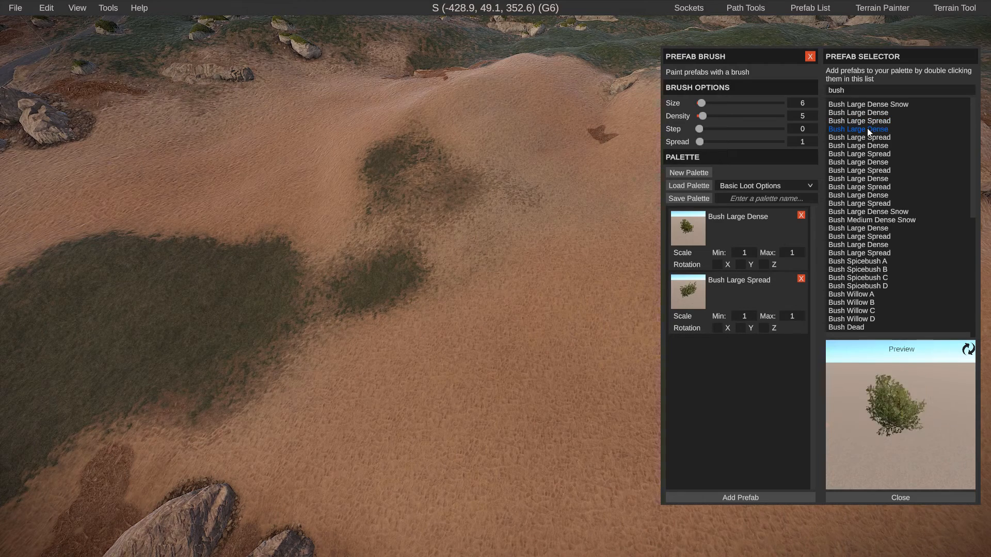
click(866, 135)
double_click(859, 145)
double_click(861, 154)
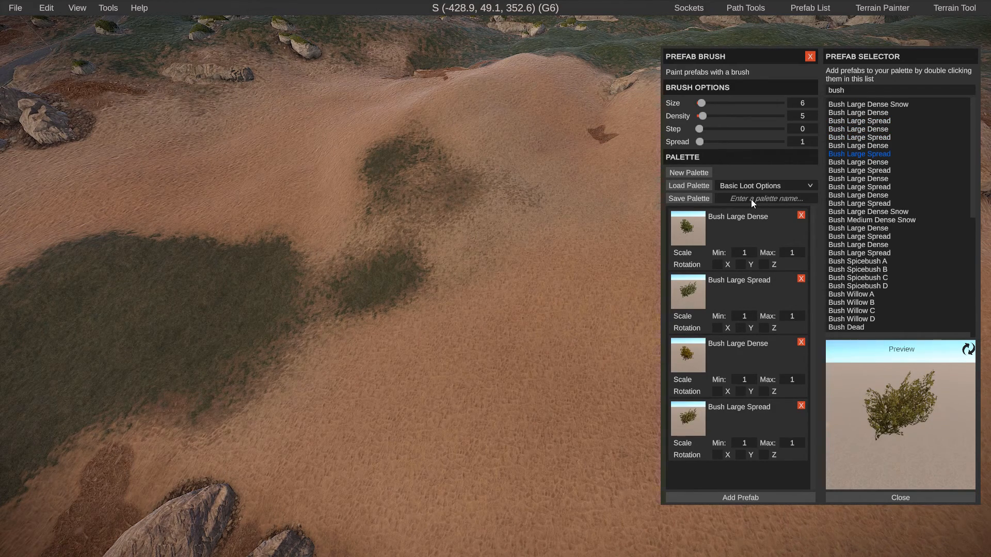
- Save the bush palette under the name GreenBushes
text(GreenBushes)
click(687, 198)
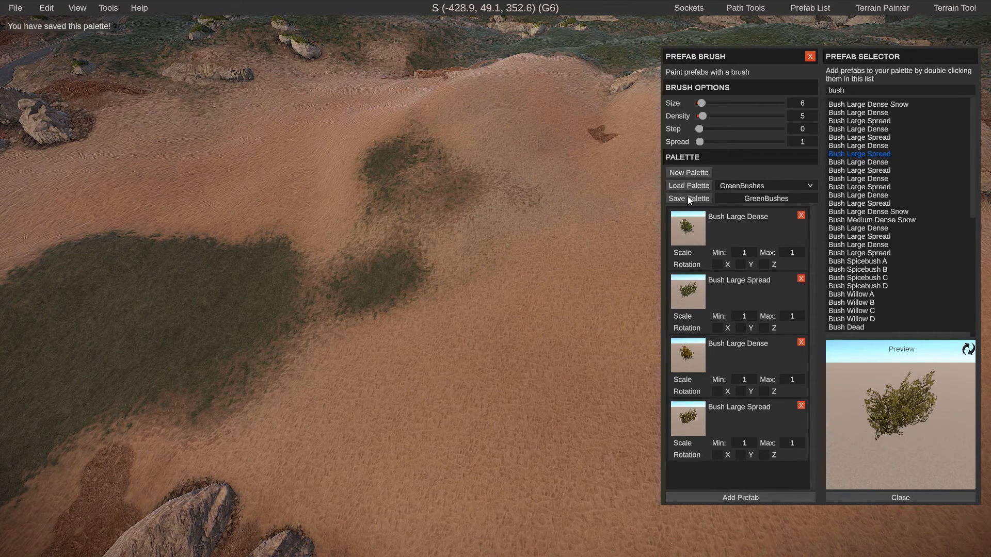
drag(759, 70, 130, 56)
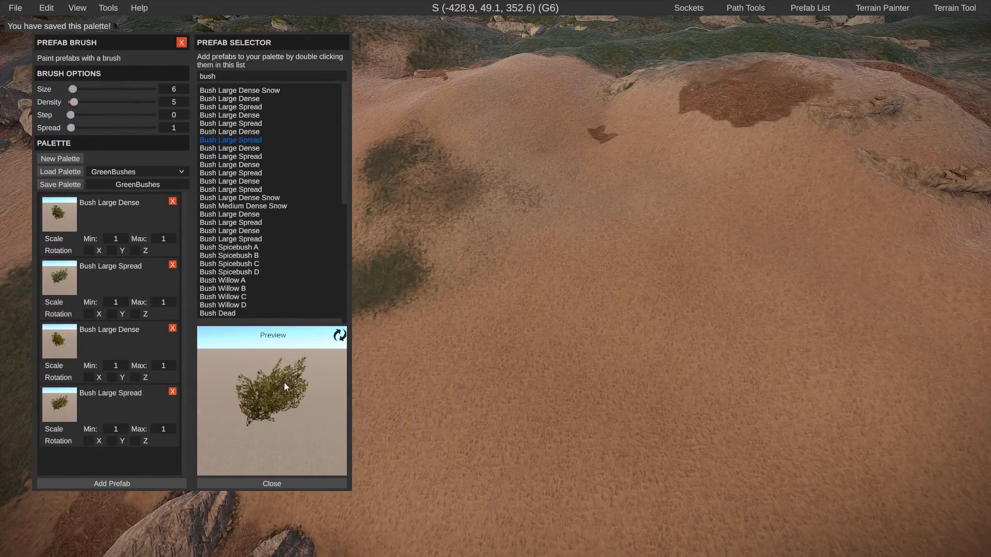
click(267, 485)
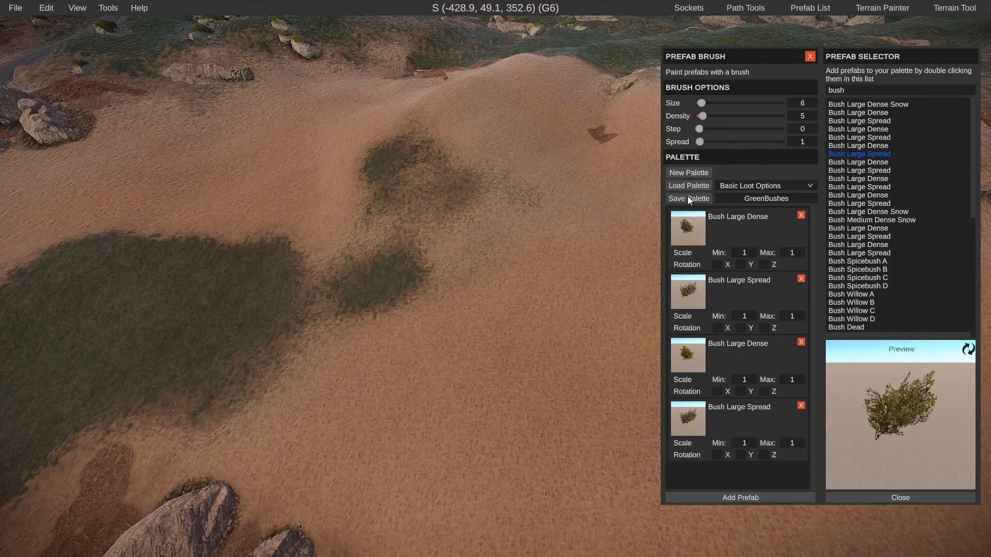
click(687, 197)
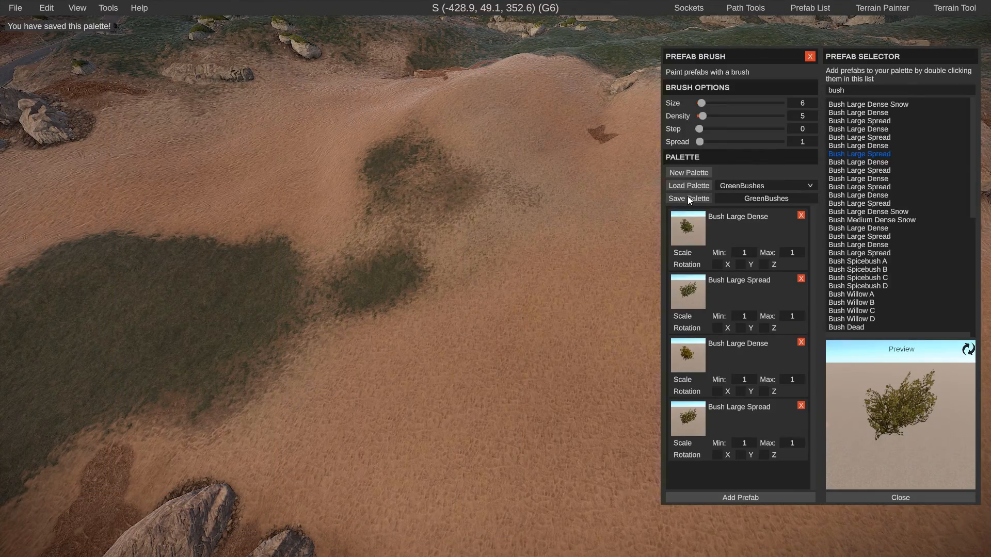
- Close the prefab selector and move the Prefab Brush window clear of the terrain
mouse_move(738, 62)
mouse_down()
mouse_move(447, 88)
mouse_move(188, 35)
mouse_up()
click(268, 486)
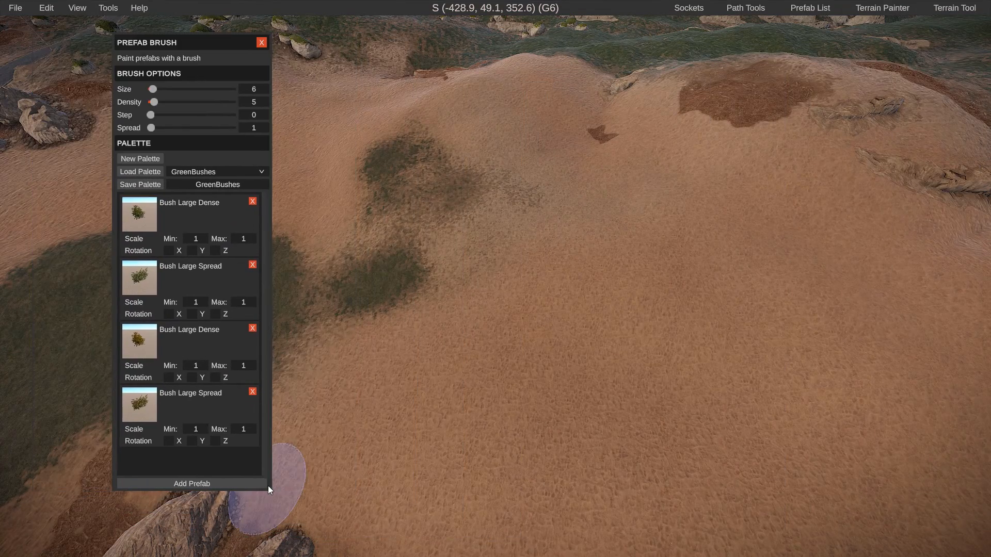
drag(186, 43, 86, 51)
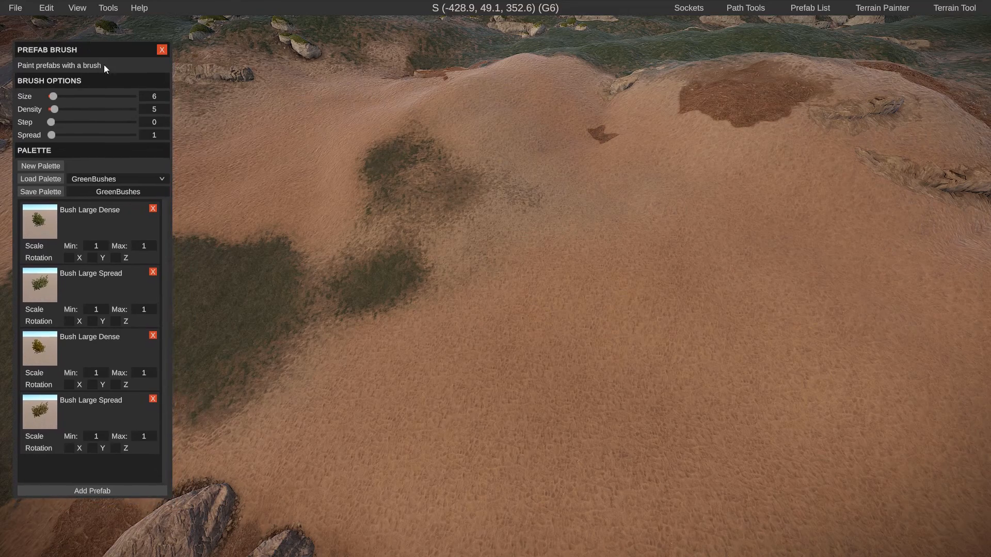
- Set the brush size to 84 and try it by painting bushes across the sandy hillside
mouse_move(58, 95)
mouse_down()
mouse_move(107, 88)
mouse_move(67, 94)
mouse_move(85, 92)
mouse_up()
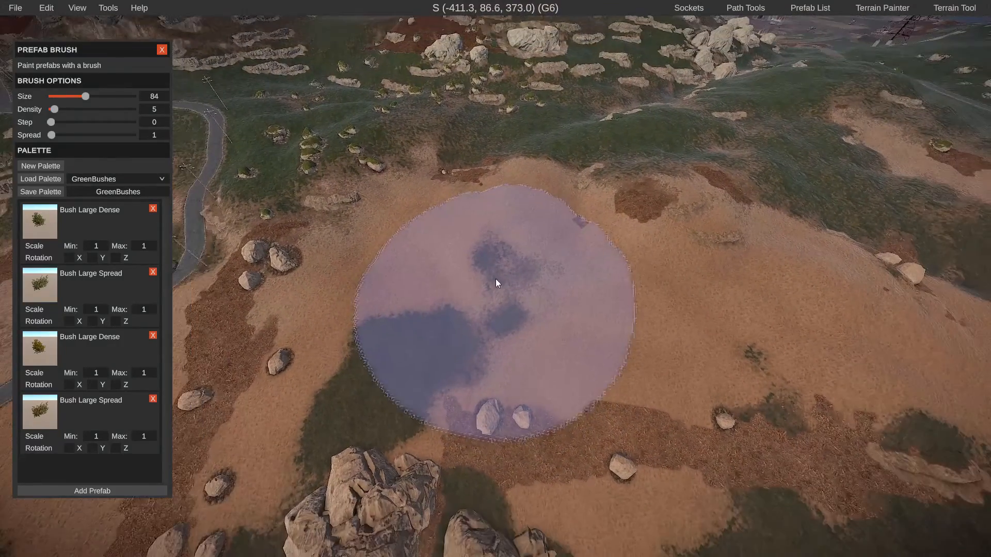
mouse_move(495, 281)
mouse_down()
mouse_move(546, 254)
mouse_move(655, 266)
mouse_move(646, 279)
mouse_up()
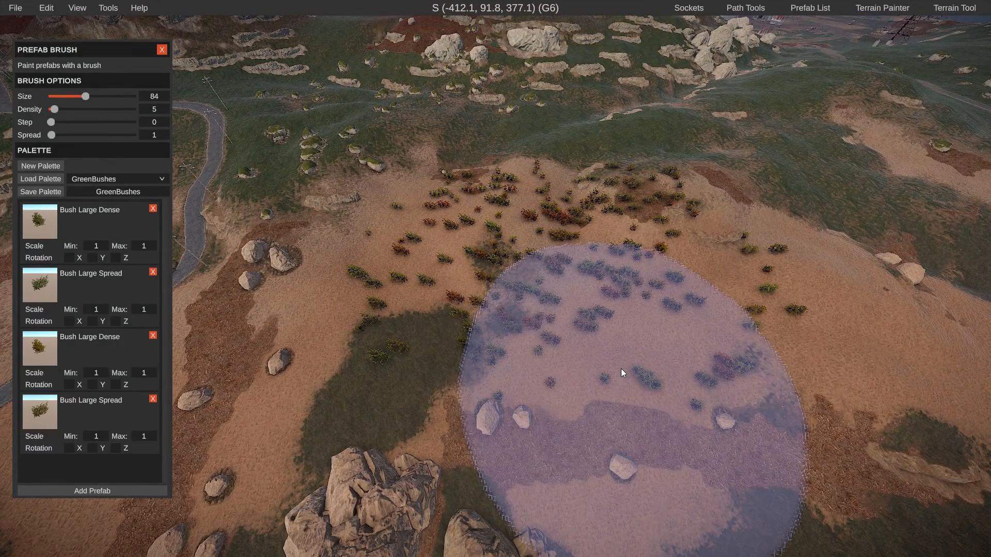
key(ctrl+z)
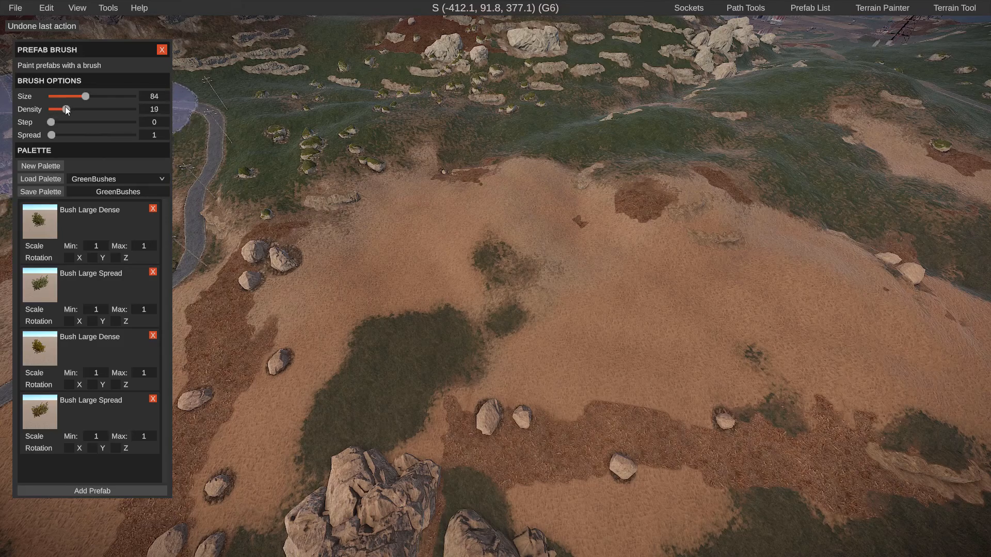
- Try painting bushes across the sandy hillside with the brush density at 100
drag(88, 108, 134, 109)
mouse_move(445, 265)
mouse_down()
mouse_move(584, 237)
mouse_move(614, 288)
mouse_up()
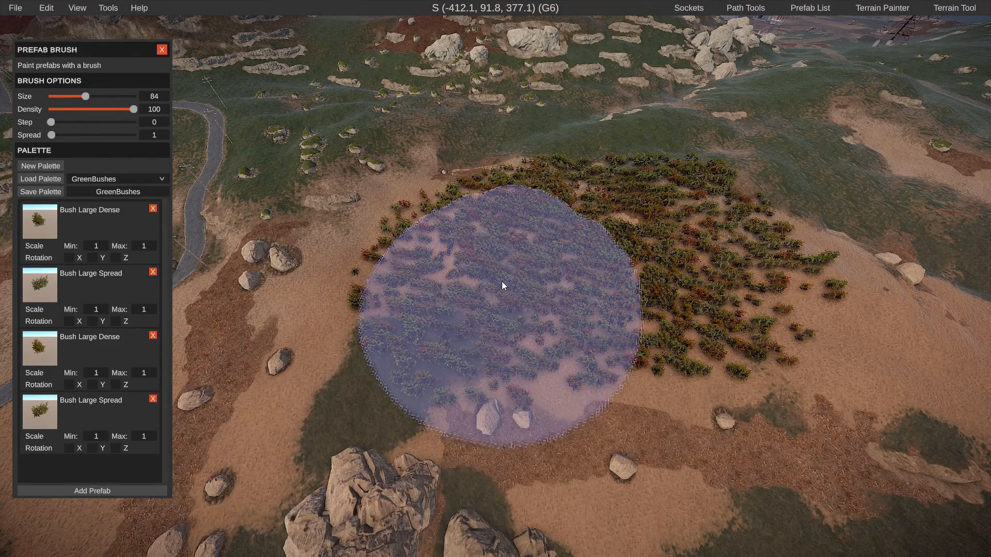
key(ctrl+z)
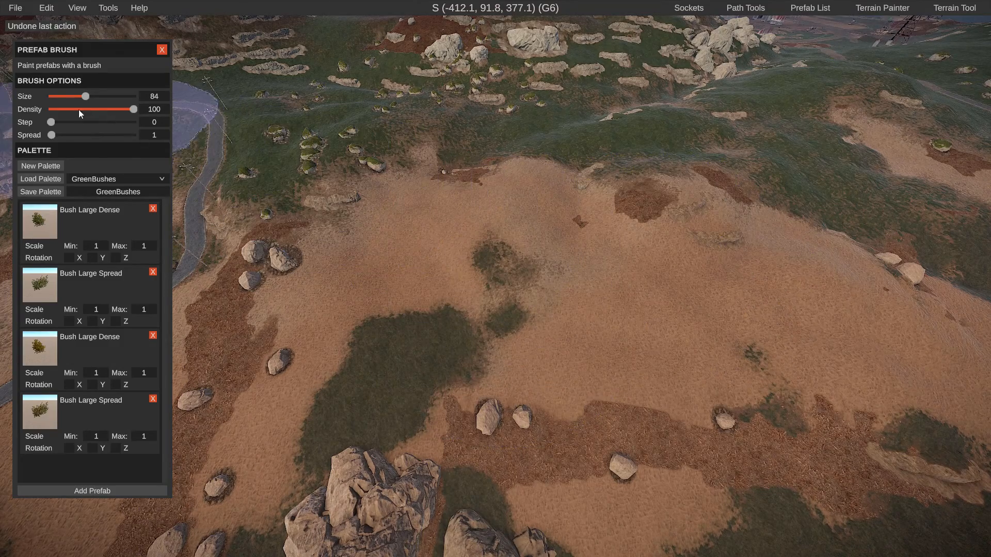
- Set the brush density to 2, step to 34 and spread to 2, and try a sparse bush stroke across the hillside
mouse_move(133, 109)
mouse_down()
mouse_move(142, 107)
mouse_move(58, 116)
mouse_up()
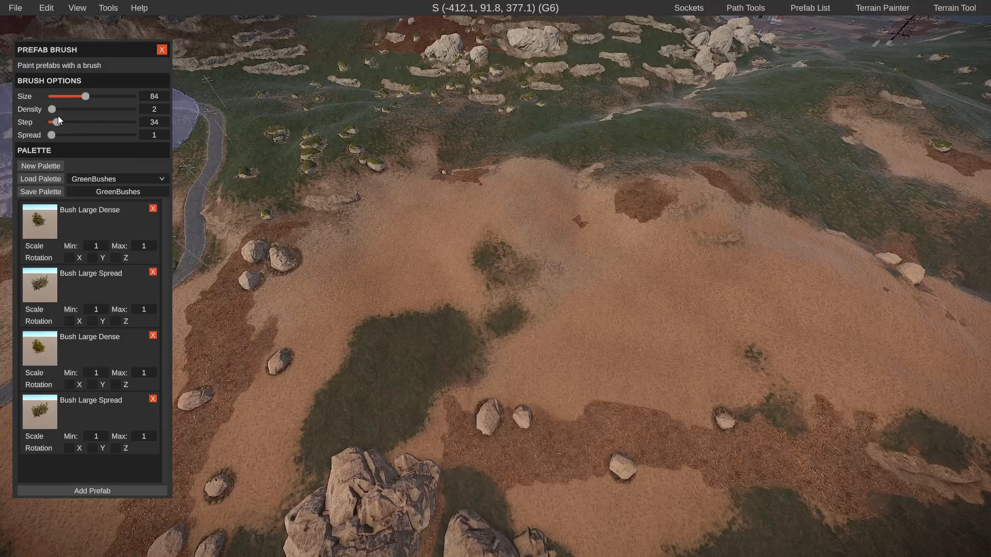
scroll(399, 226, down, 5)
mouse_move(684, 241)
mouse_down()
mouse_move(410, 255)
mouse_move(255, 232)
mouse_up()
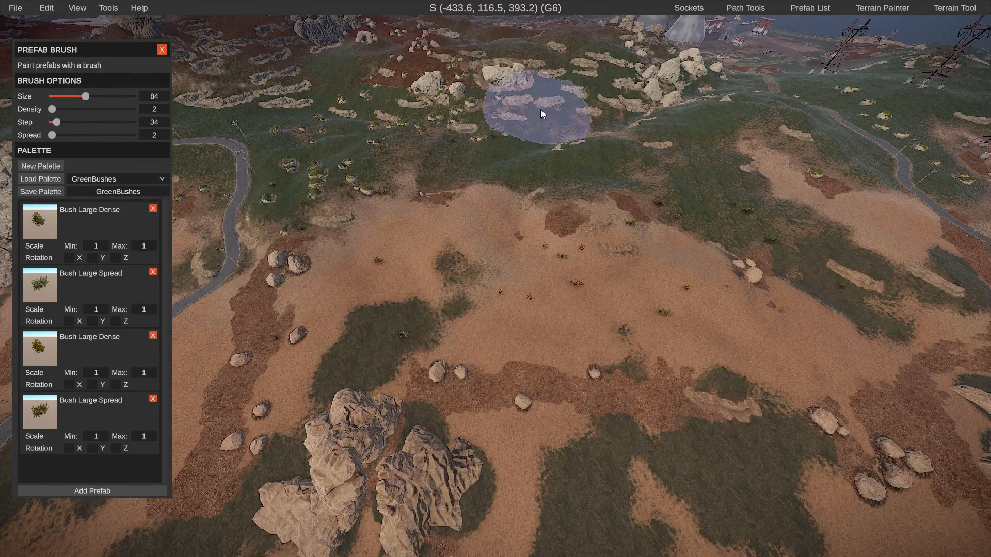
key(ctrl+z)
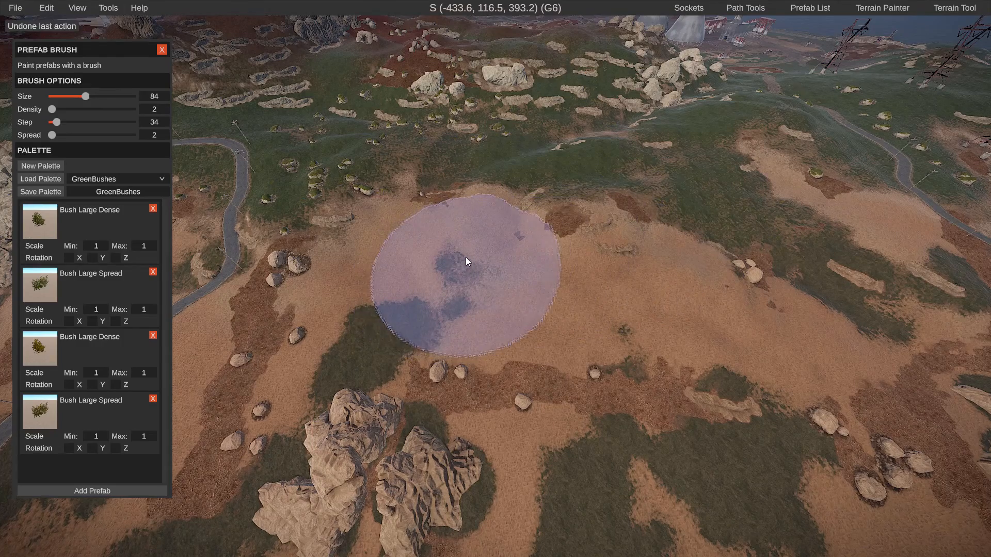
- Set the brush spread to 36
scroll(466, 258, up, 3)
mouse_move(52, 135)
mouse_down()
mouse_move(43, 131)
mouse_move(67, 135)
mouse_up()
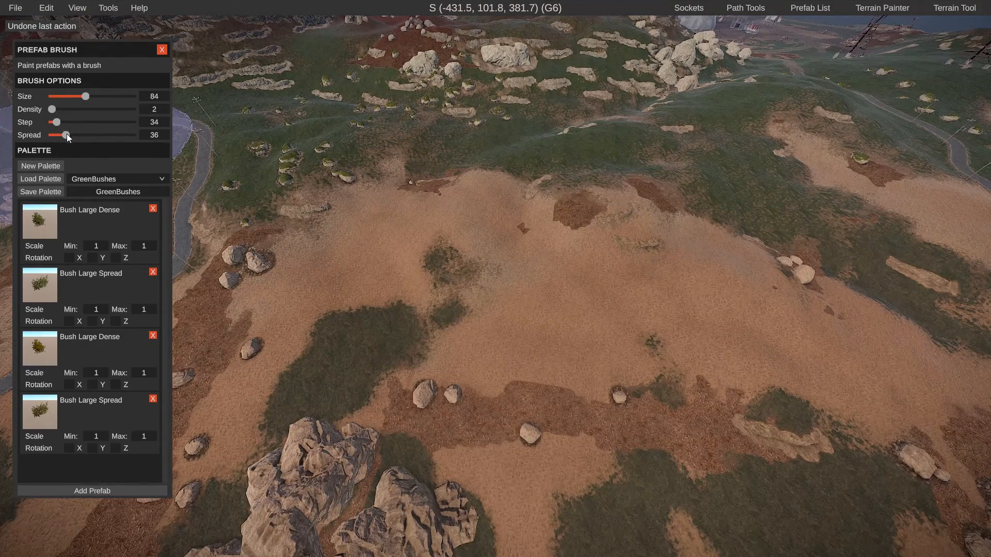
scroll(709, 204, down, 5)
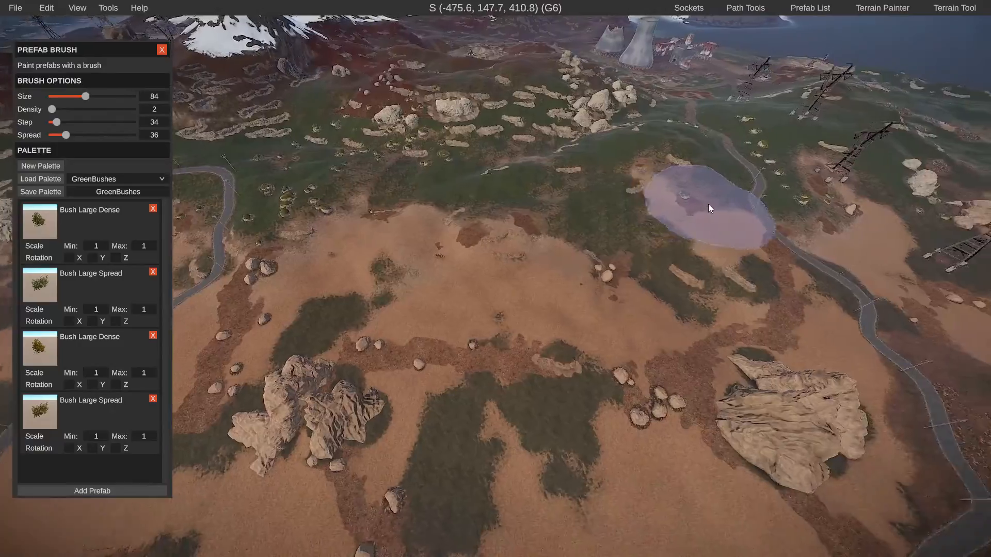
key(d)
scroll(671, 228, up, 3)
scroll(557, 292, up, 3)
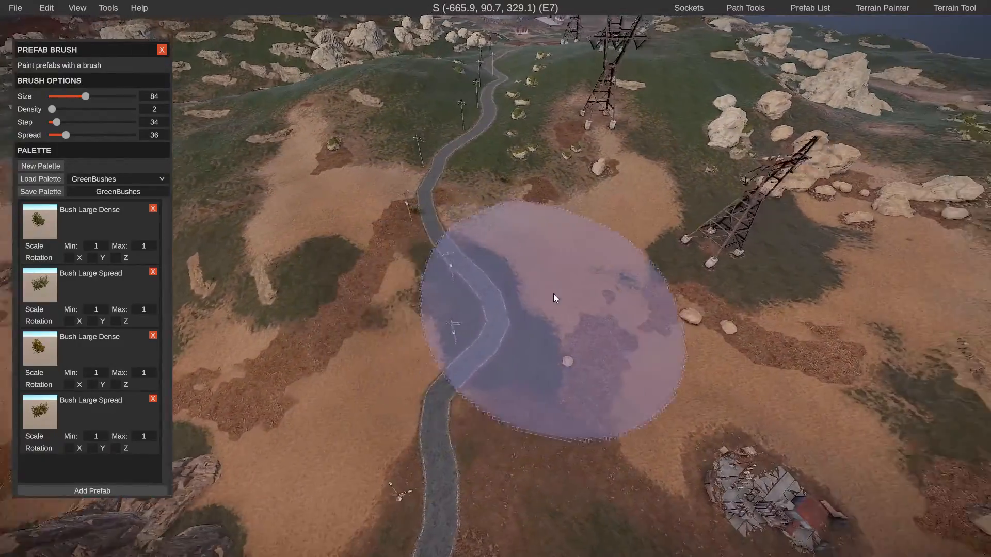
key(d)
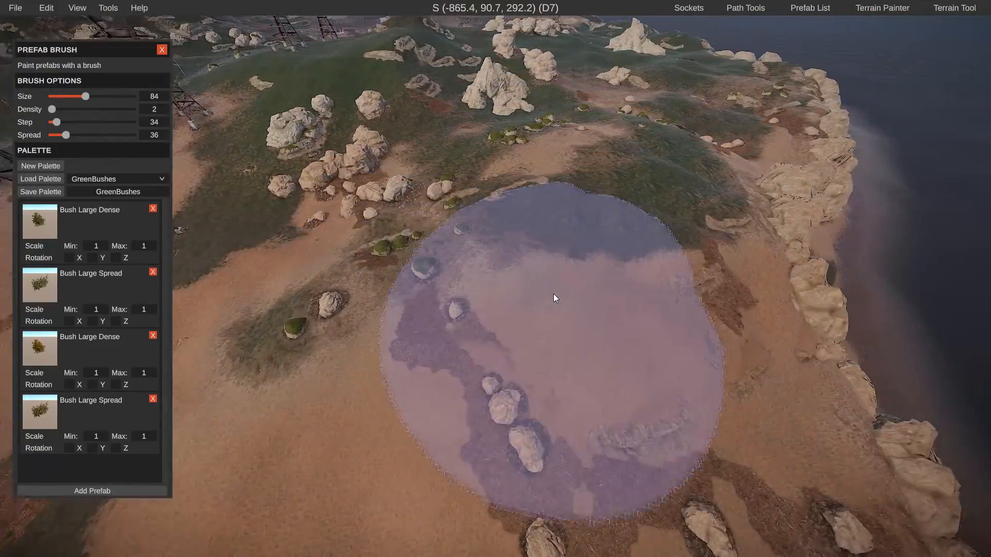
key(a)
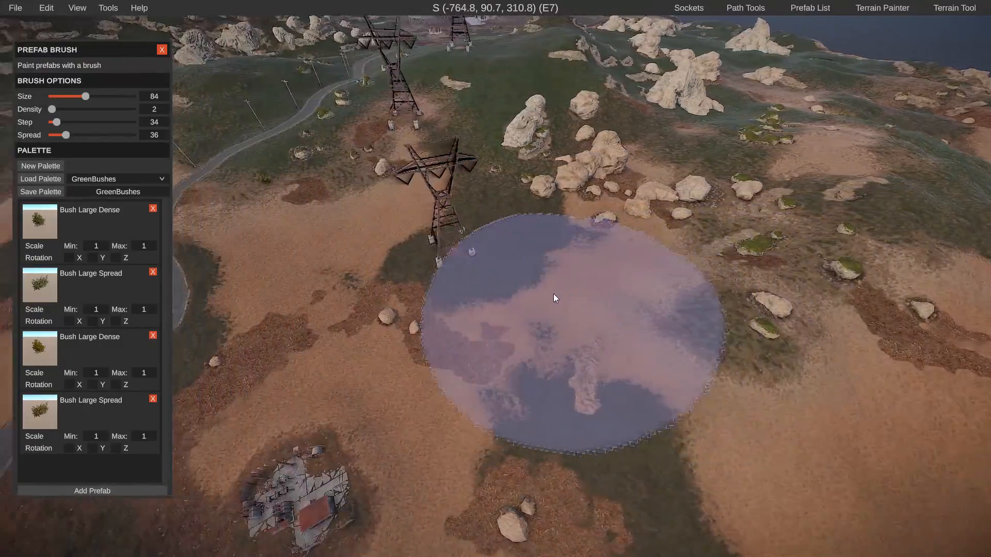
- Set the brush spread to 0, try a widely spaced bush stroke across the sandy hillside, and undo it
key(a)
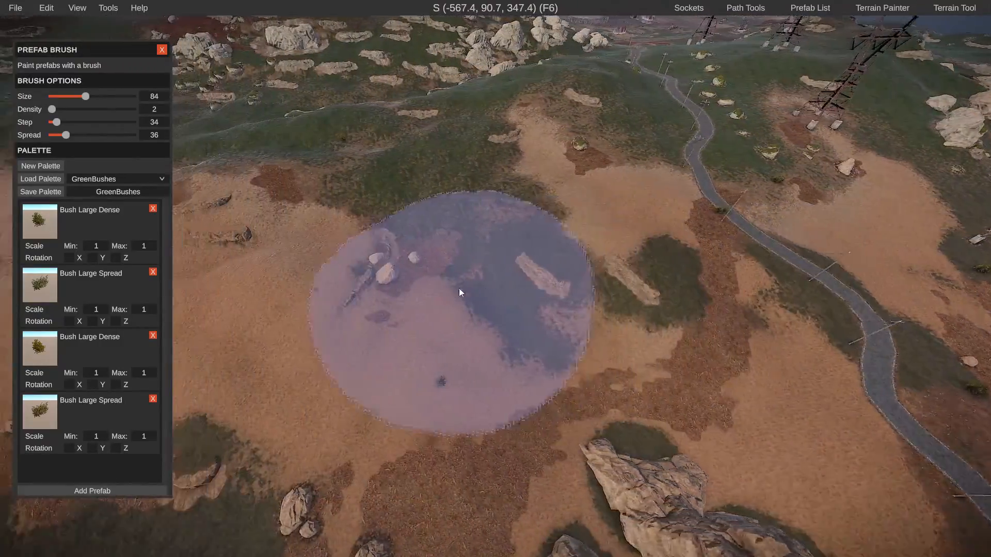
key(a)
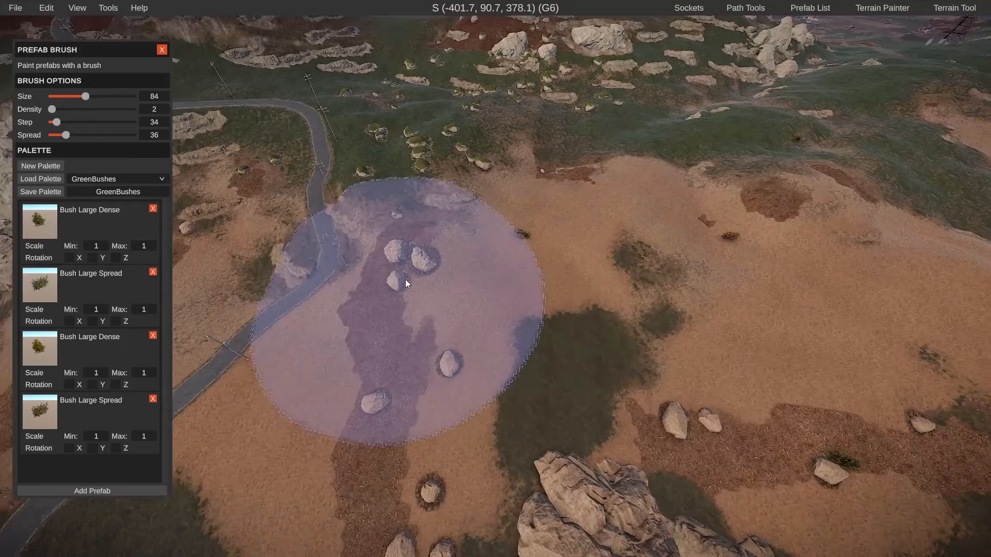
key(d)
drag(65, 135, 51, 135)
click(448, 268)
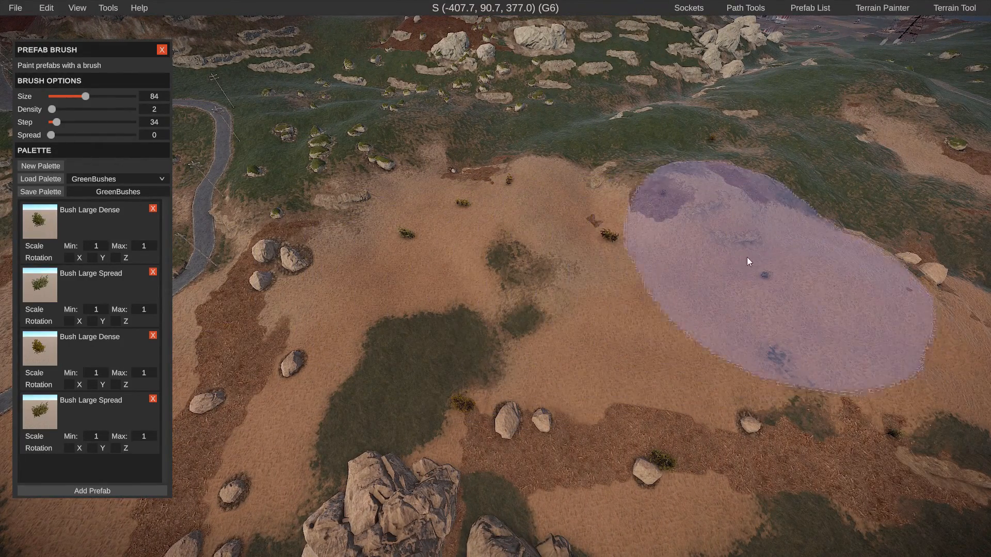
key(ctrl+z)
key(ctrl+z)
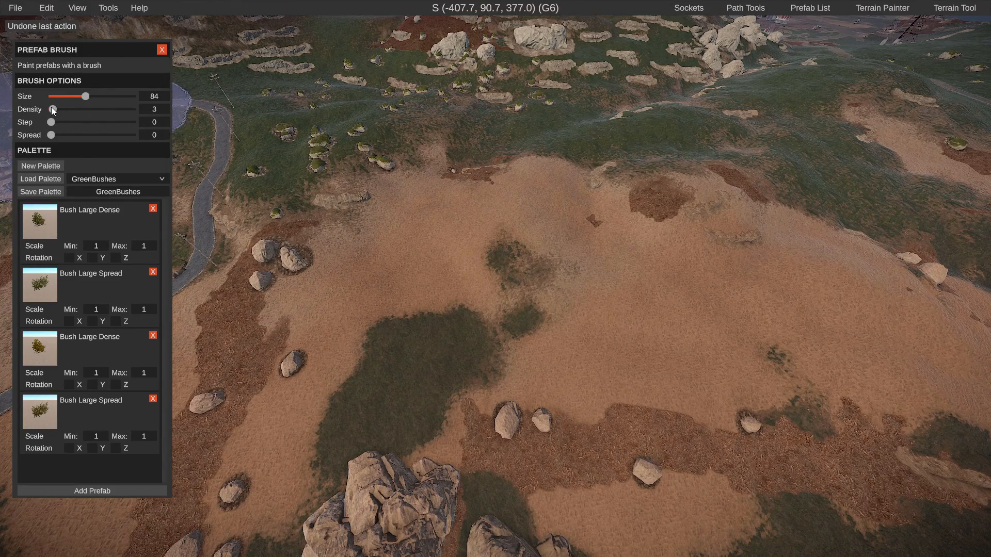
- Set the brush density to 7 with step 0 and try painting a bush stroke across the hillside
click(56, 109)
drag(528, 241, 602, 221)
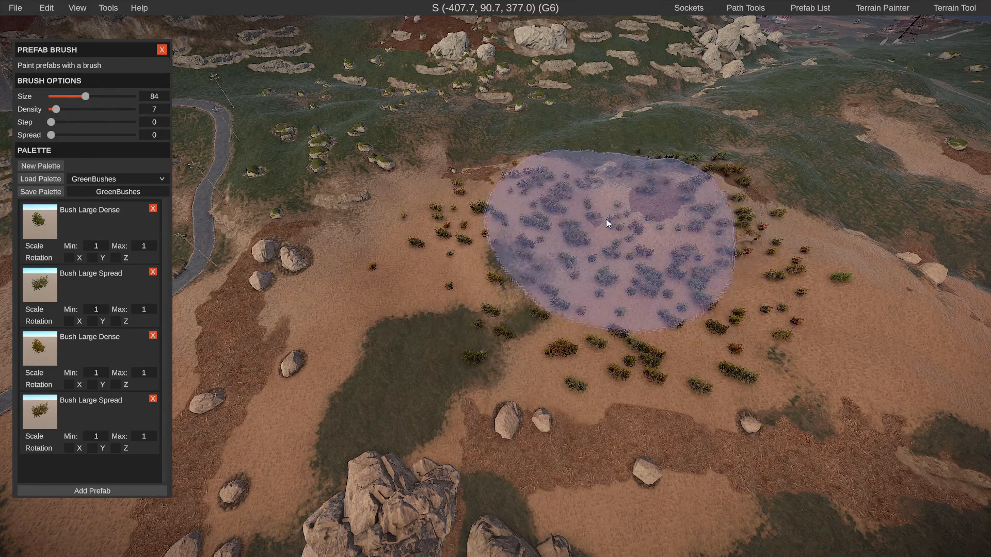
key(ctrl+z)
- Scatter sparse bushes across the sandy hillside with the size 84 brush and undo the last placements
drag(474, 264, 762, 249)
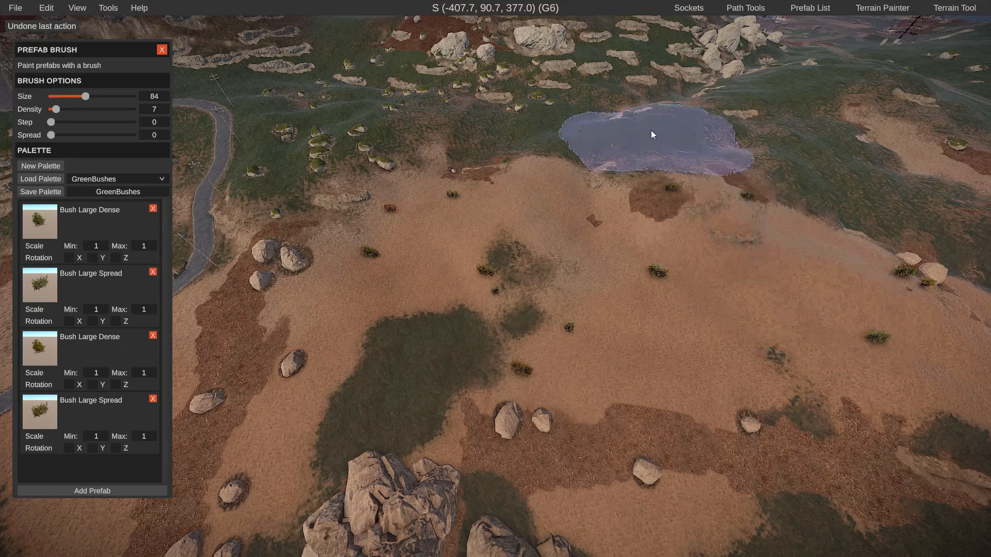
mouse_move(463, 238)
right_down()
mouse_move(444, 155)
mouse_move(413, 139)
mouse_move(330, 137)
mouse_move(393, 124)
mouse_move(454, 155)
mouse_move(496, 278)
right_up()
key(w)
key(ctrl+z)
key(ctrl+z)
key(ctrl+z)
key(ctrl+z)
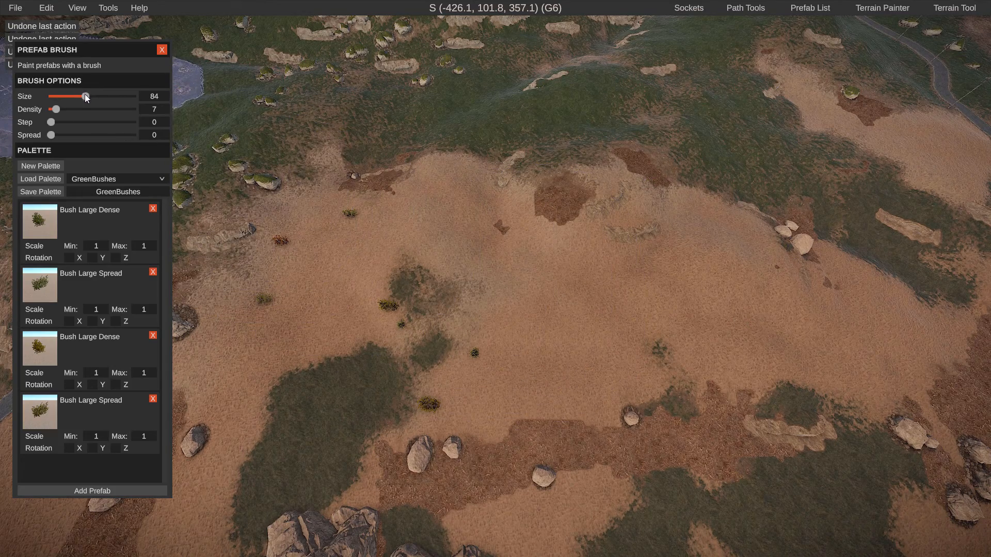
- Set the brush size to 9 and try painting a winding strip of bushes over the hillside
drag(87, 98, 56, 100)
mouse_move(382, 232)
mouse_down()
mouse_move(515, 261)
mouse_move(337, 315)
mouse_move(659, 320)
mouse_move(480, 150)
mouse_move(687, 197)
mouse_move(783, 354)
mouse_up()
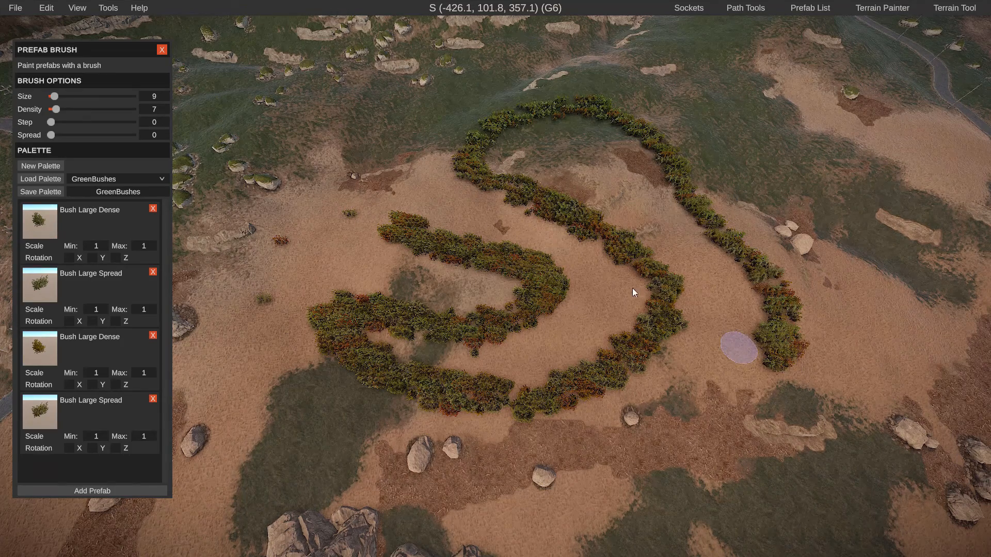
key(ctrl+z)
- Reposition the Prefab Brush window and load the Pine Forest palette
middle_drag(634, 291, 645, 266)
drag(76, 51, 208, 23)
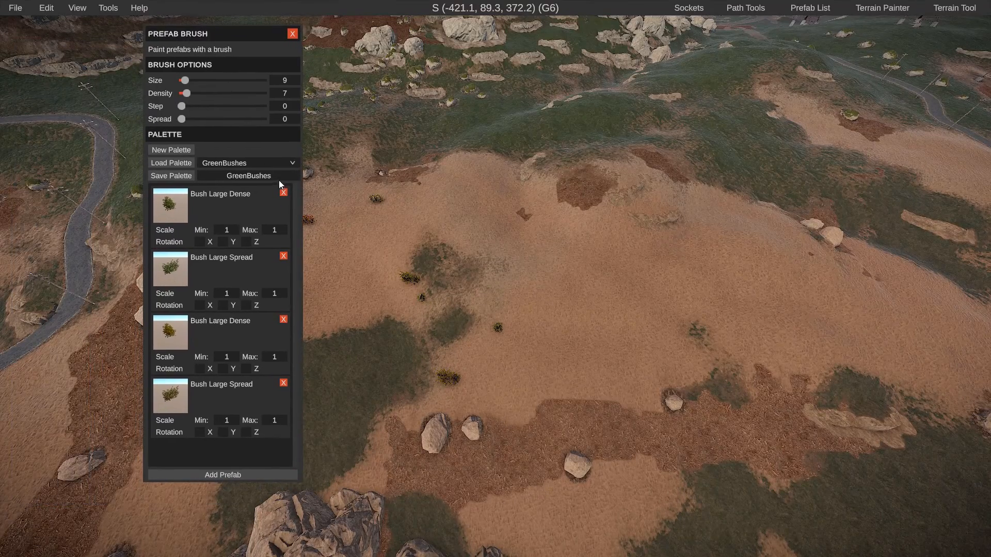
click(293, 164)
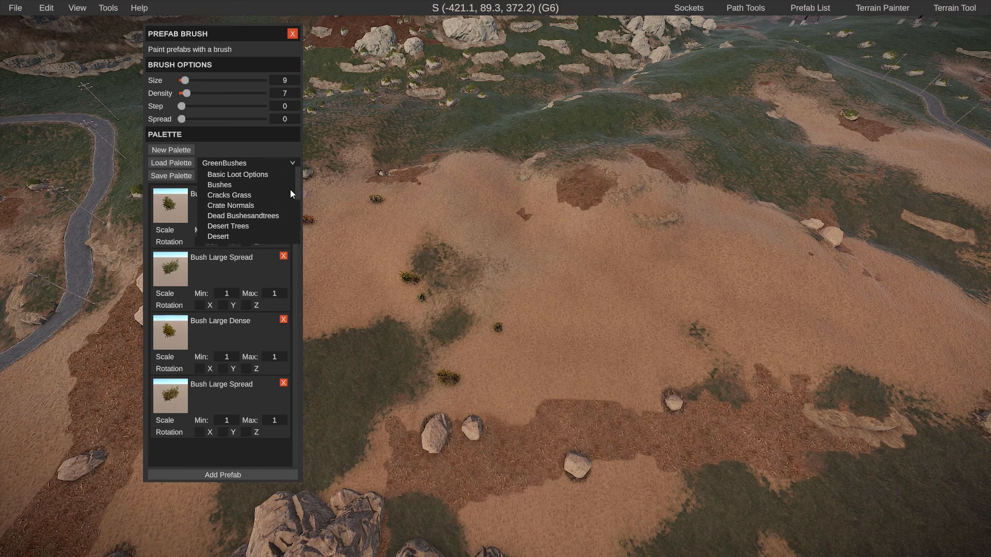
drag(302, 181, 296, 189)
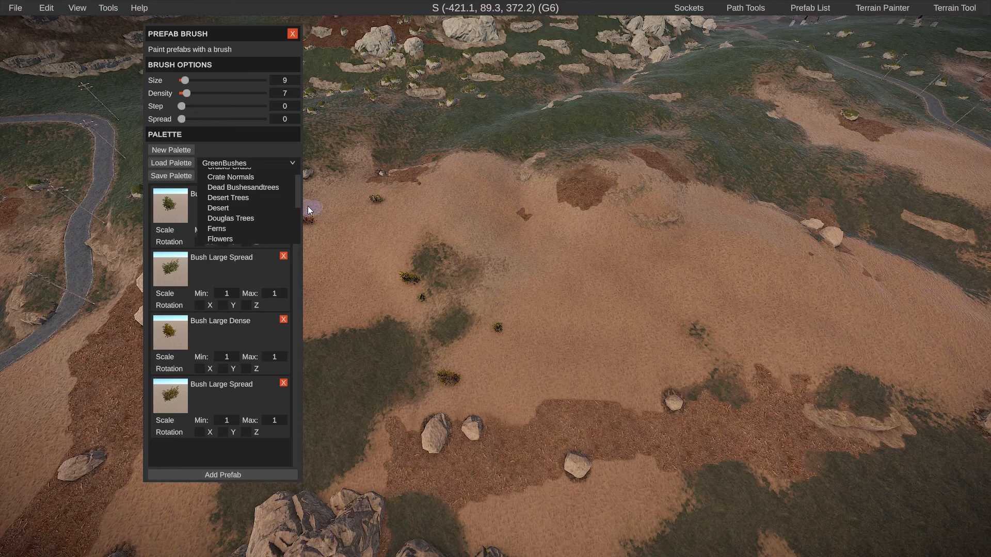
drag(296, 197, 298, 230)
click(221, 217)
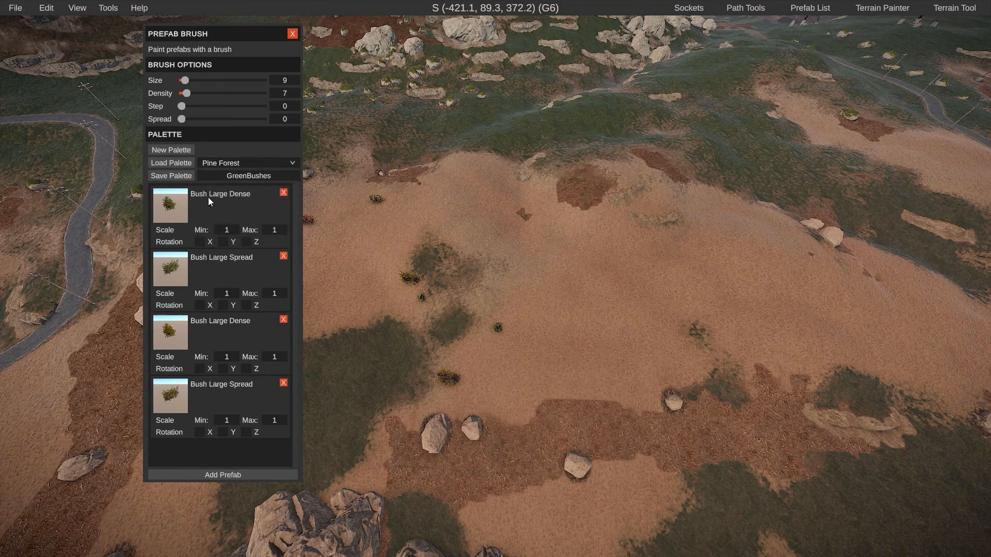
click(172, 163)
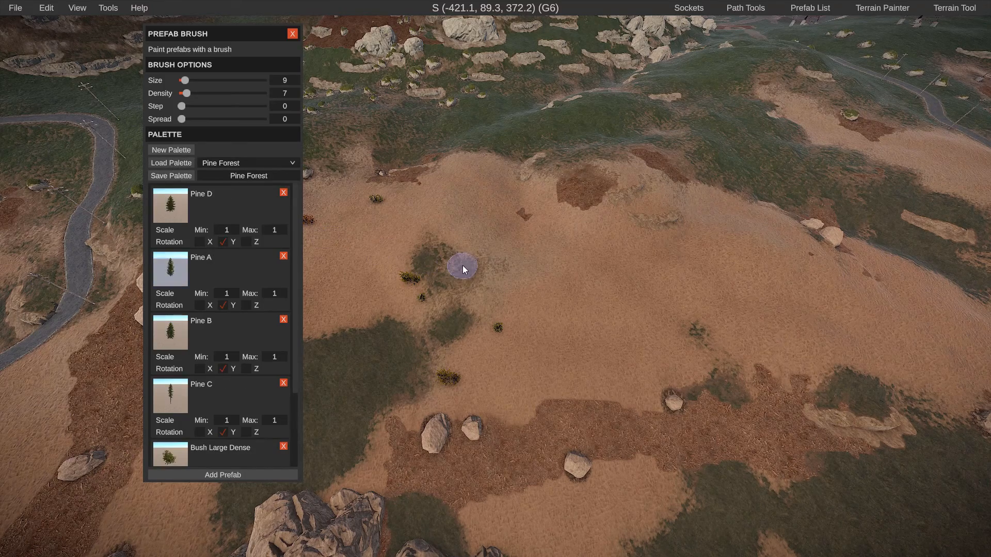
- Try a pine stroke across the hillside with the size 9 brush, undo it, and set the brush size to 51
drag(463, 266, 697, 258)
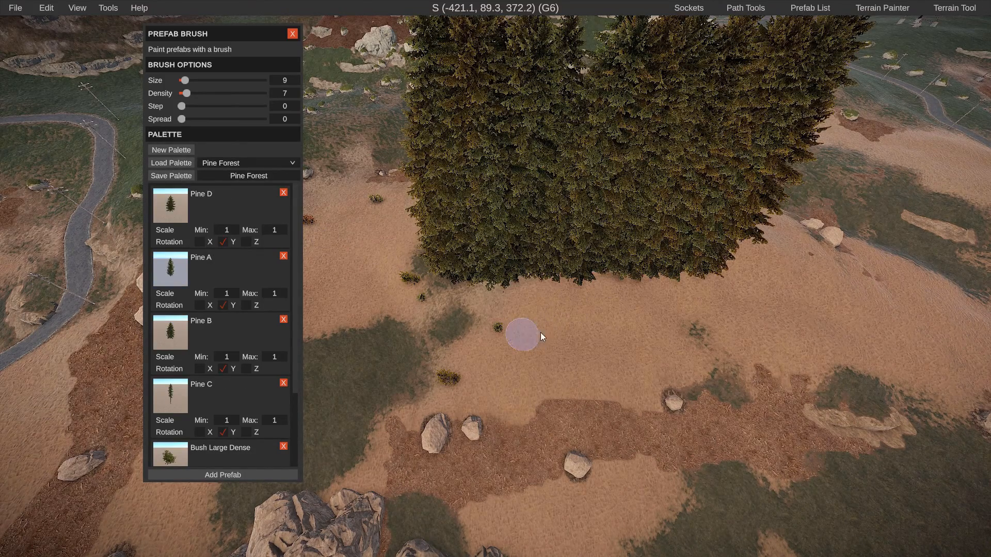
key(ctrl+z)
drag(185, 81, 204, 81)
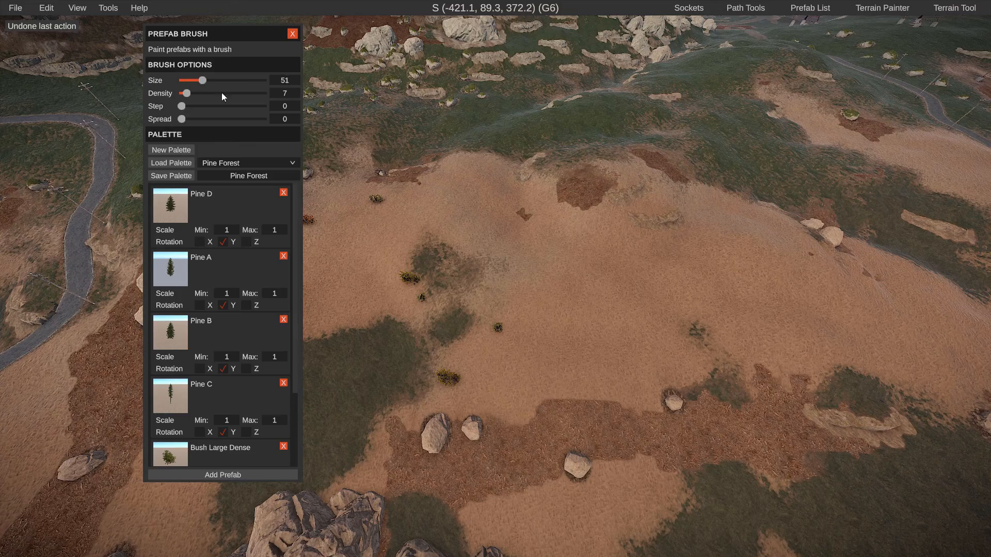
- Place several clusters of pines across the sandy hillside with the size 51 brush
click(395, 215)
click(583, 240)
click(497, 166)
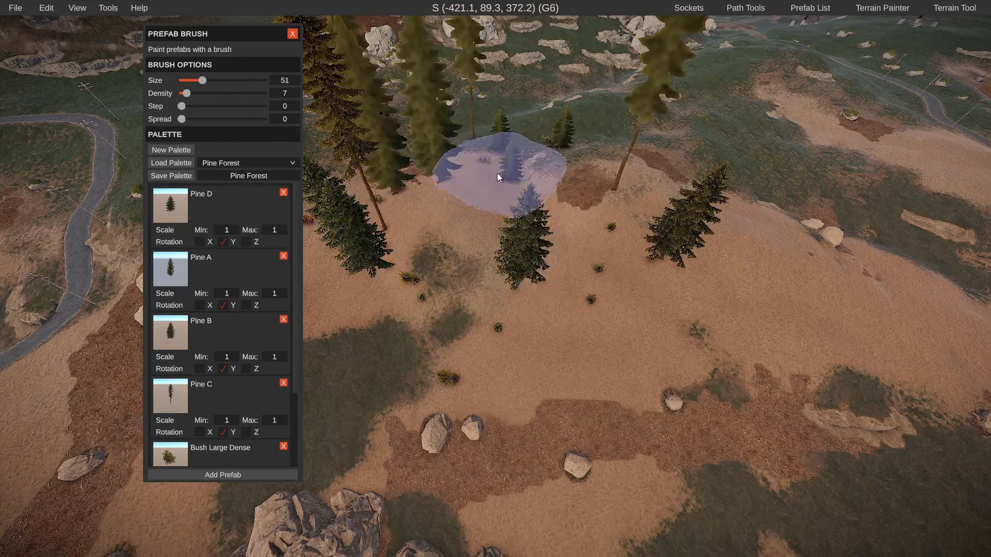
click(512, 283)
click(699, 246)
click(689, 199)
- Move the Prefab Brush window away from the middle of the map and load the Snow Brush palette
mouse_move(689, 200)
right_down()
mouse_move(689, 247)
mouse_move(738, 155)
right_up()
key(w)
mouse_move(495, 279)
right_down()
mouse_move(331, 248)
mouse_move(330, 232)
mouse_move(423, 222)
right_up()
key(s)
drag(217, 27, 79, 48)
right_drag(230, 163, 93, 160)
key(s)
mouse_move(496, 279)
right_down()
mouse_move(547, 281)
mouse_move(630, 351)
mouse_move(666, 403)
right_up()
key(d)
click(496, 289)
key(s)
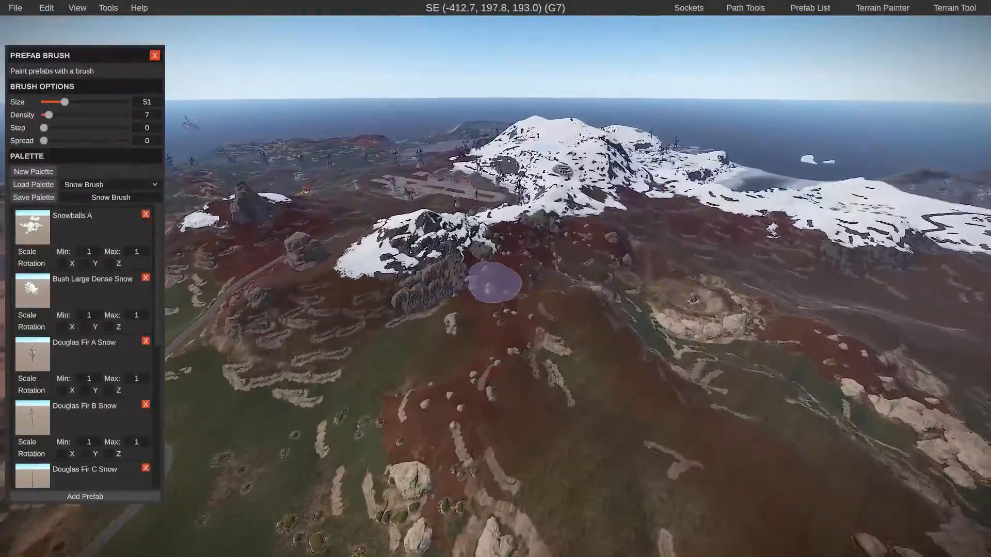
- Try painting a stroke of Snow Brush prefabs on the terrain near the snowy mountains
mouse_move(496, 279)
right_down()
mouse_move(621, 284)
mouse_move(563, 274)
mouse_move(627, 268)
right_up()
key(d)
key(w)
mouse_move(505, 274)
mouse_down()
mouse_move(341, 274)
mouse_move(361, 290)
mouse_up()
key(ctrl+z)
- Try further Snow Brush strokes from another viewpoint over the snowy area and undo them
right_drag(552, 272, 559, 281)
key(s)
drag(561, 286, 511, 325)
mouse_move(511, 324)
right_down()
mouse_move(508, 362)
mouse_move(509, 309)
mouse_move(664, 309)
mouse_move(490, 316)
mouse_move(503, 343)
mouse_move(503, 280)
mouse_move(584, 303)
right_up()
key(w)
key(s)
key(s)
key(a)
key(ctrl+z)
key(ctrl+z)
key(ctrl+z)
key(ctrl+z)
key(ctrl+z)
- Look through the snow-covered bush and fir prefabs in the Snow Brush palette
key(w)
key(s)
right_drag(496, 280, 531, 282)
drag(157, 247, 188, 269)
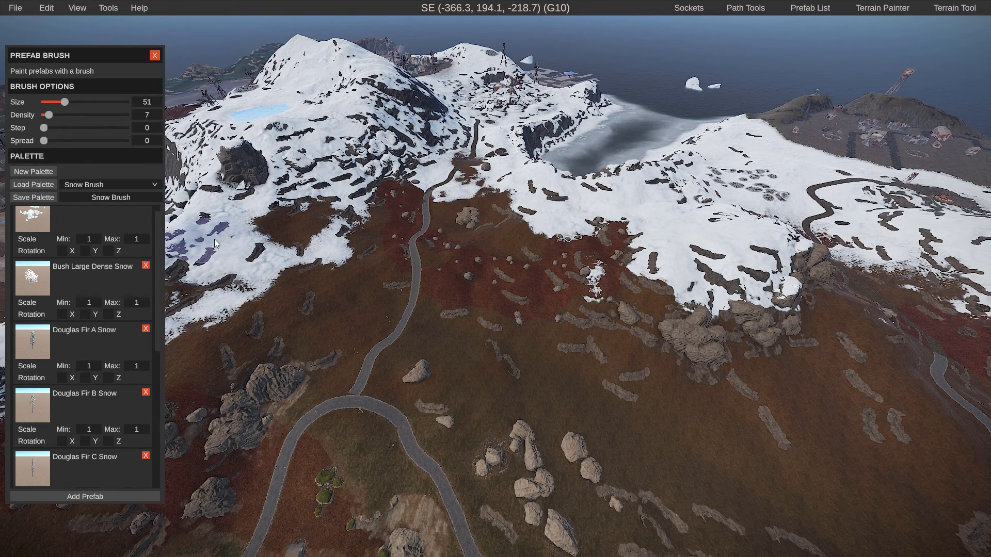